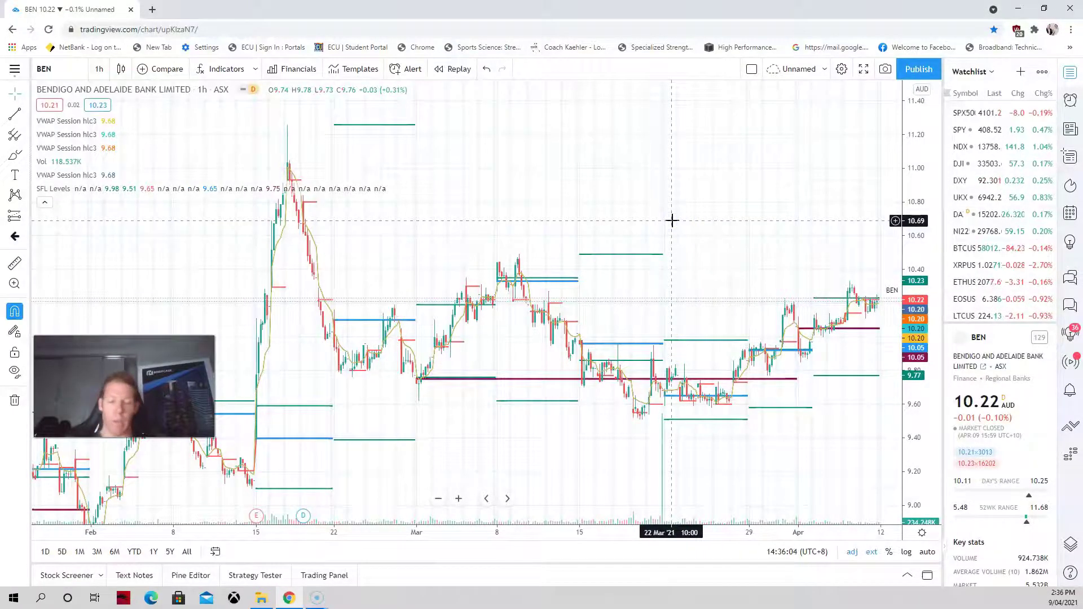
- Load the chart for BetMakers Technology Group (BET) listed on the ASX
text(BET)
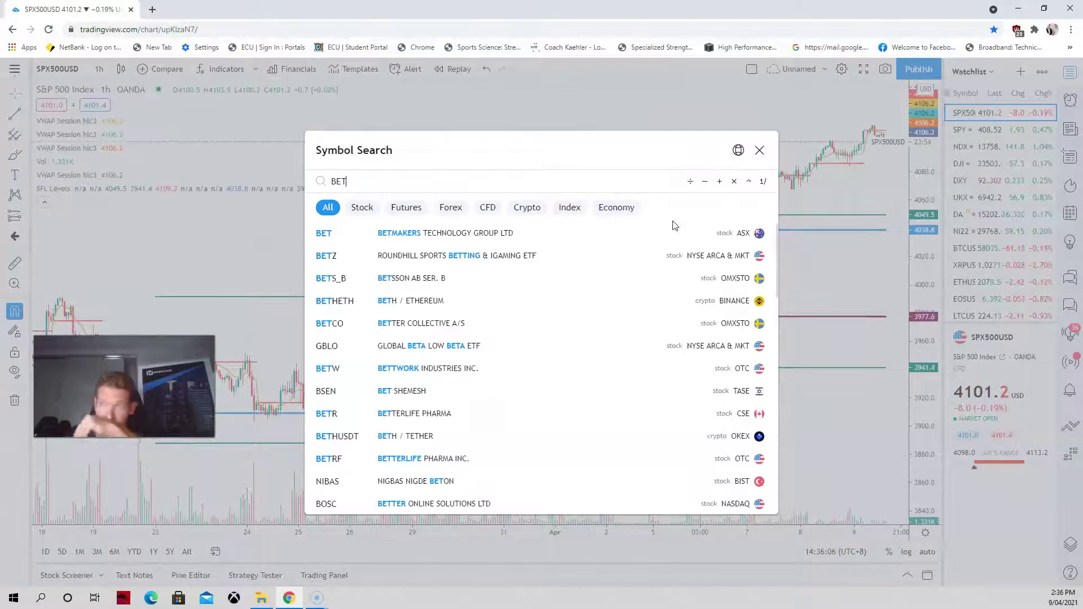
click(512, 234)
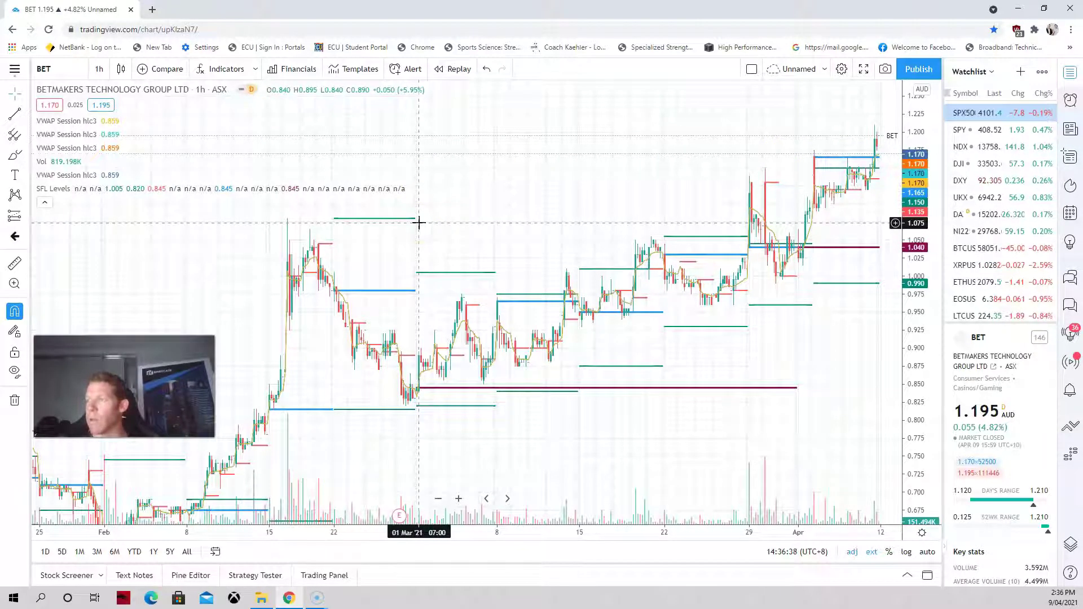
click(480, 261)
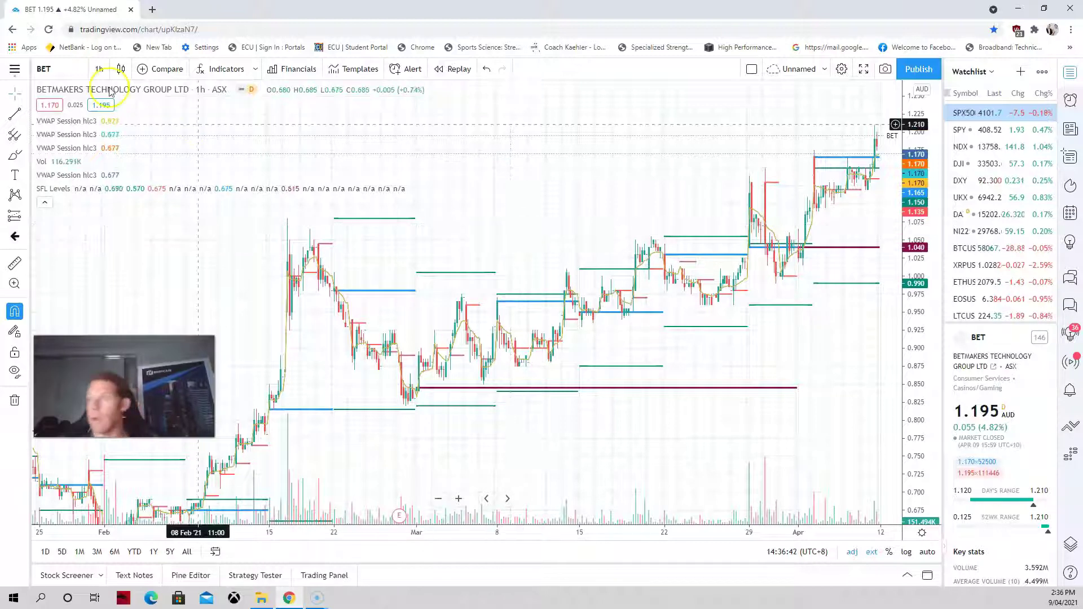
- Change the chart symbol to Pentanet Limited (5GG) on the ASX
click(70, 75)
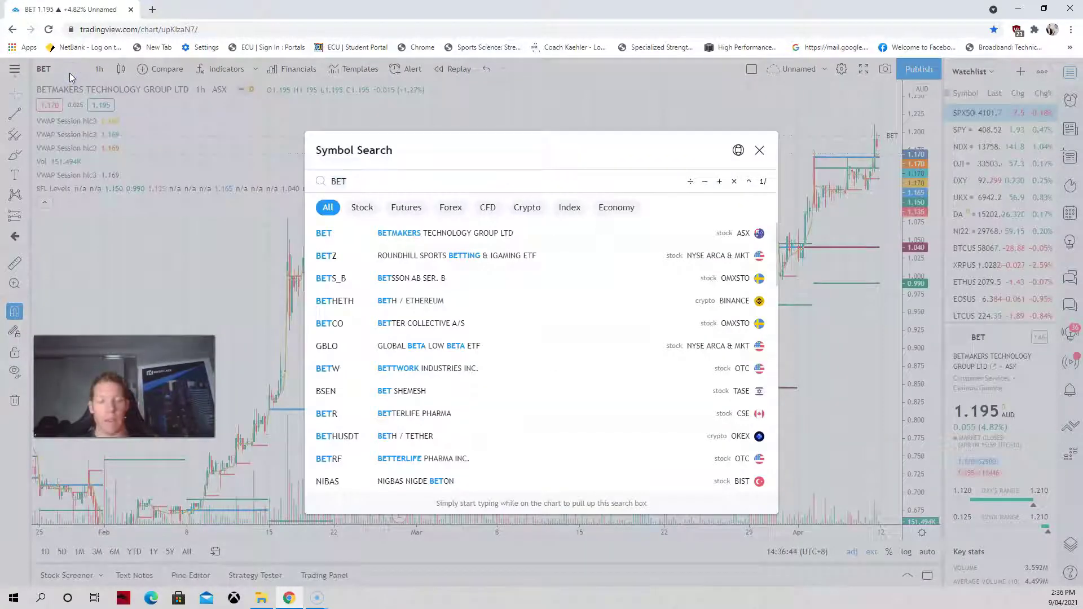
text(5GG)
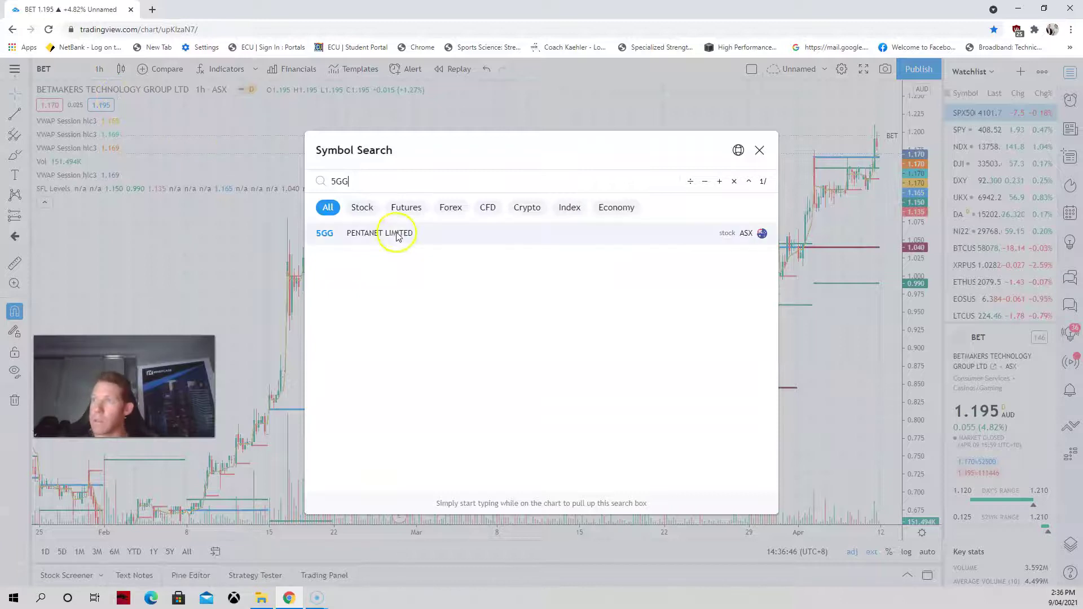
click(397, 237)
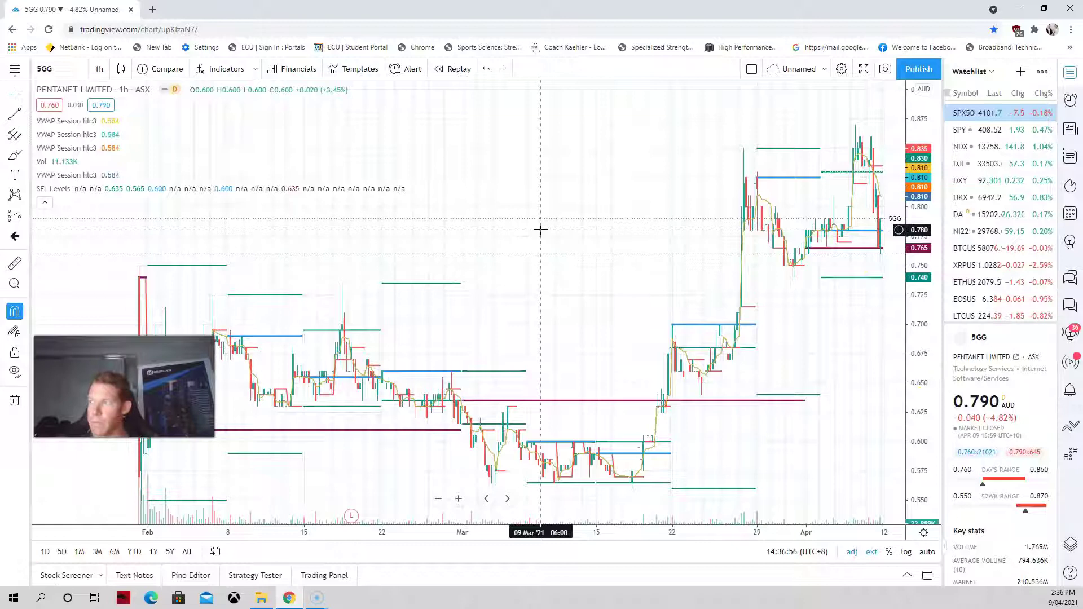
- Change the chart symbol to Race Oncology Ltd (RAC) on the ASX
text(RAC)
click(472, 242)
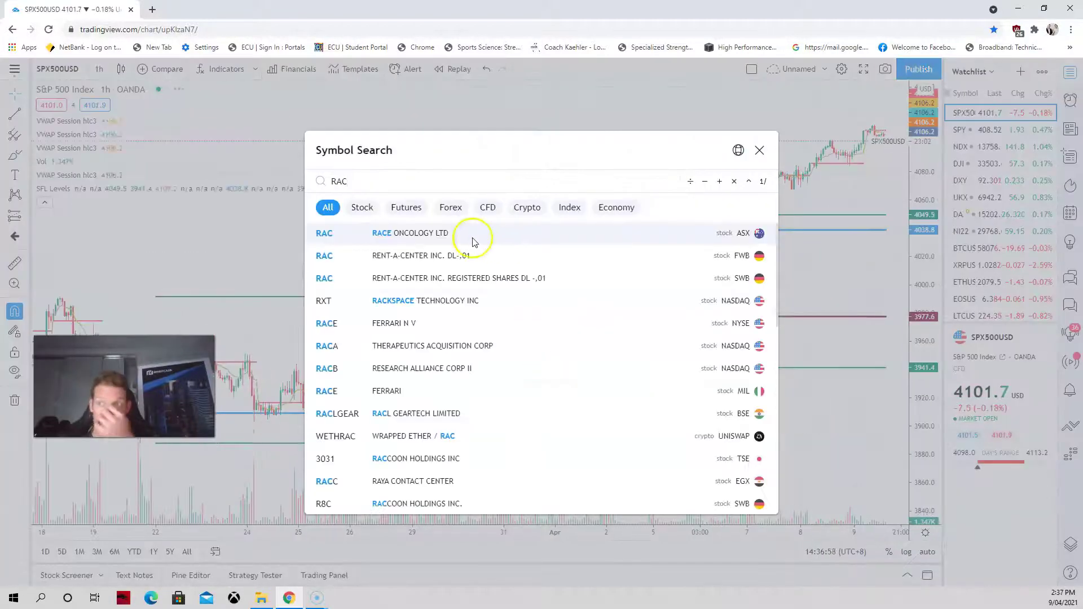
click(625, 306)
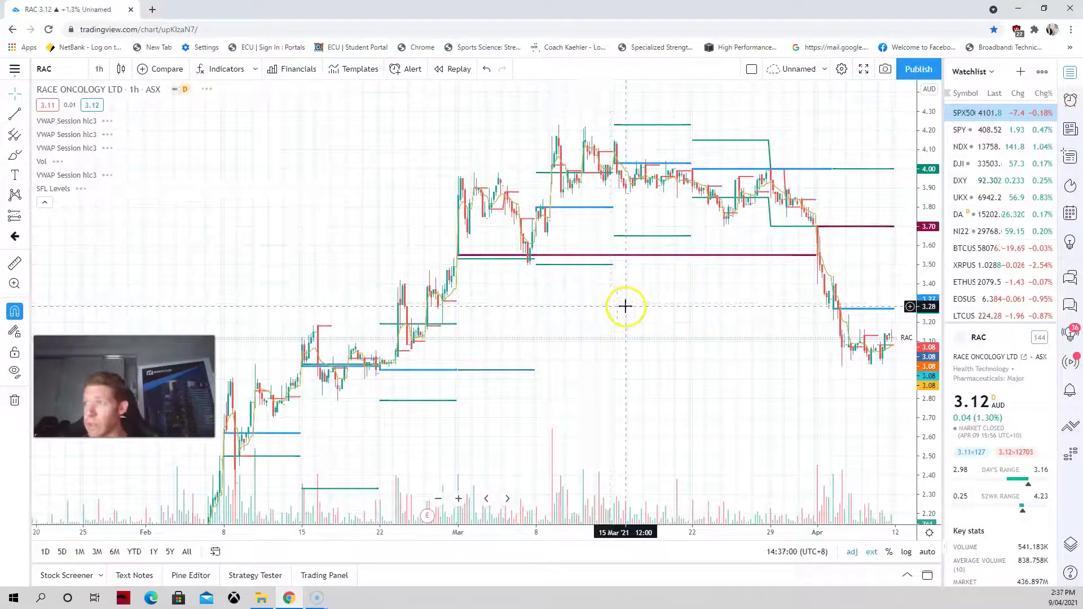
- Examine Race Oncology's hourly price action, comparing the mid-February range with the early-April lows and the latest candles
click(343, 359)
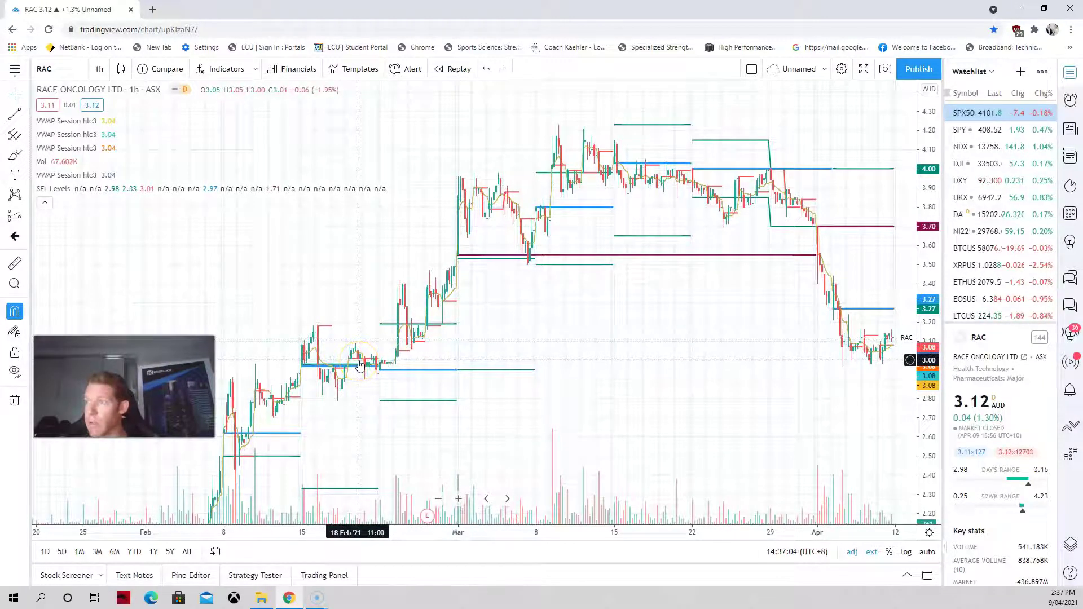
click(775, 216)
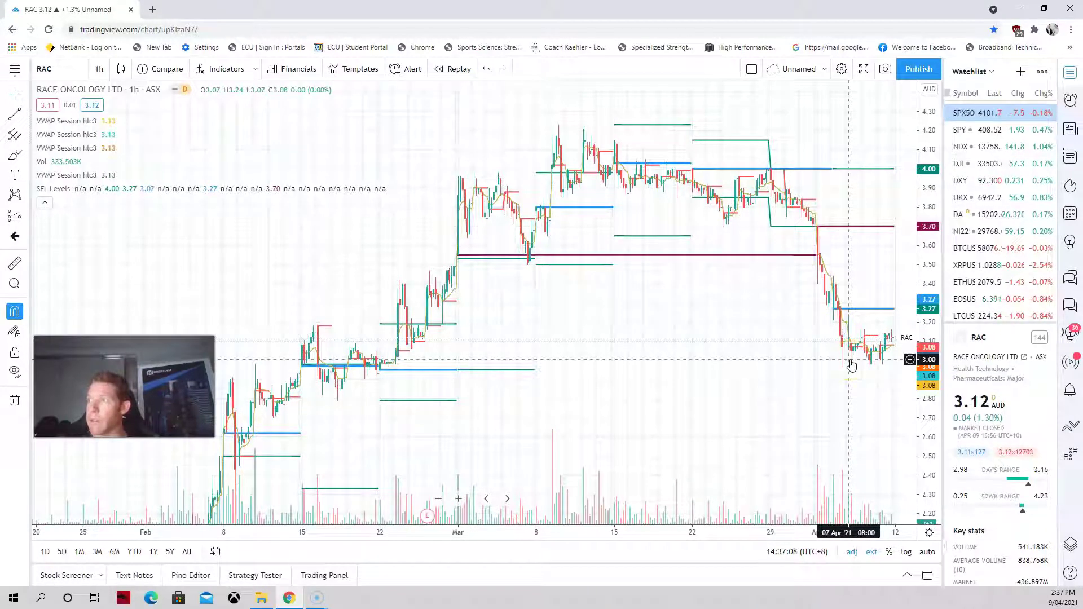
click(849, 366)
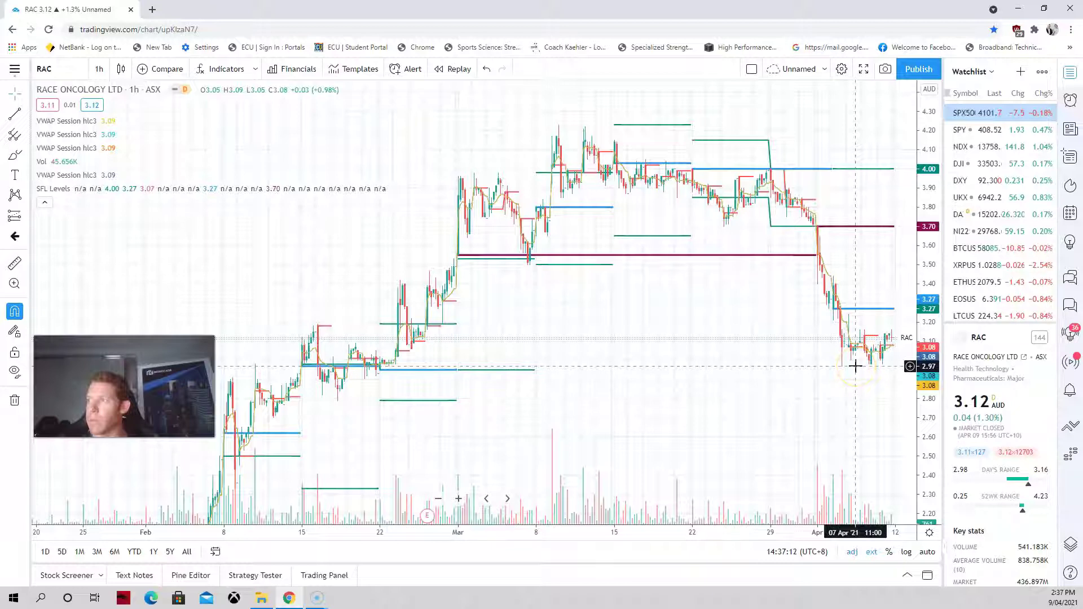
click(854, 368)
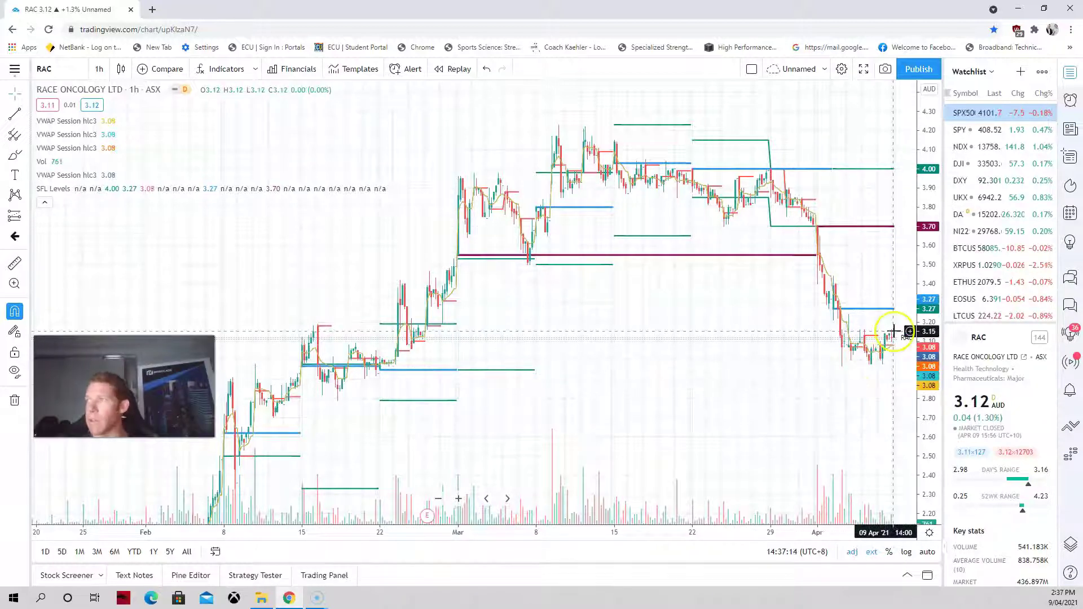
click(894, 336)
click(796, 376)
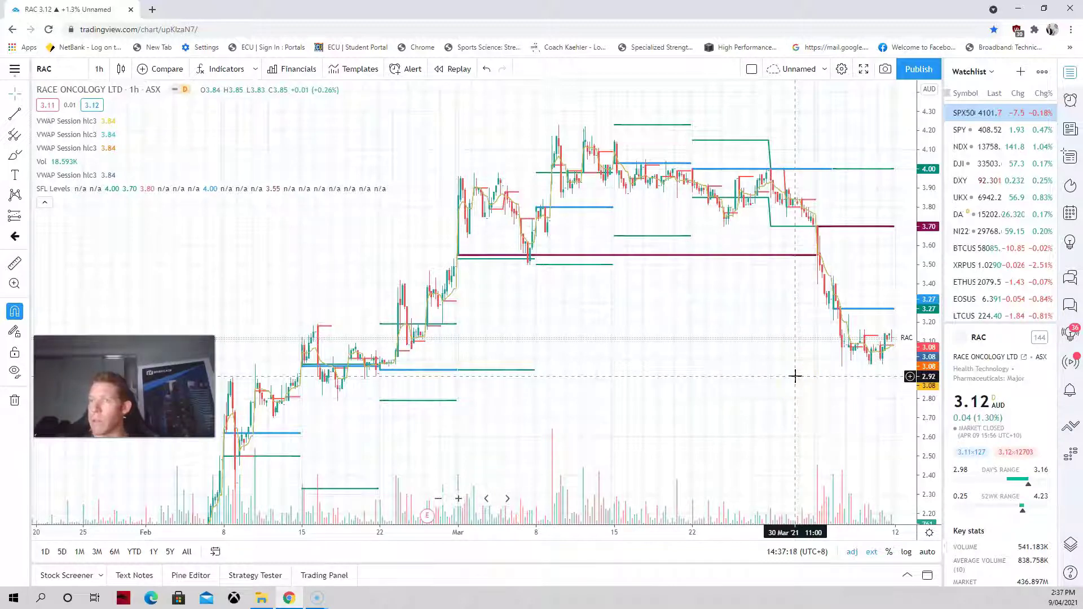
click(45, 69)
text(BEN)
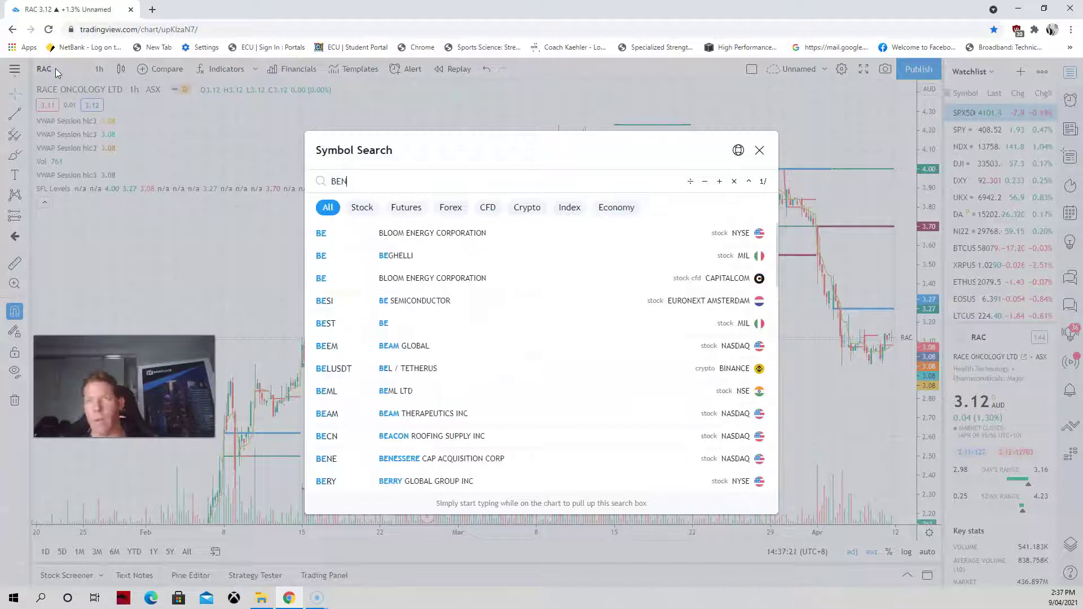
click(384, 234)
click(157, 95)
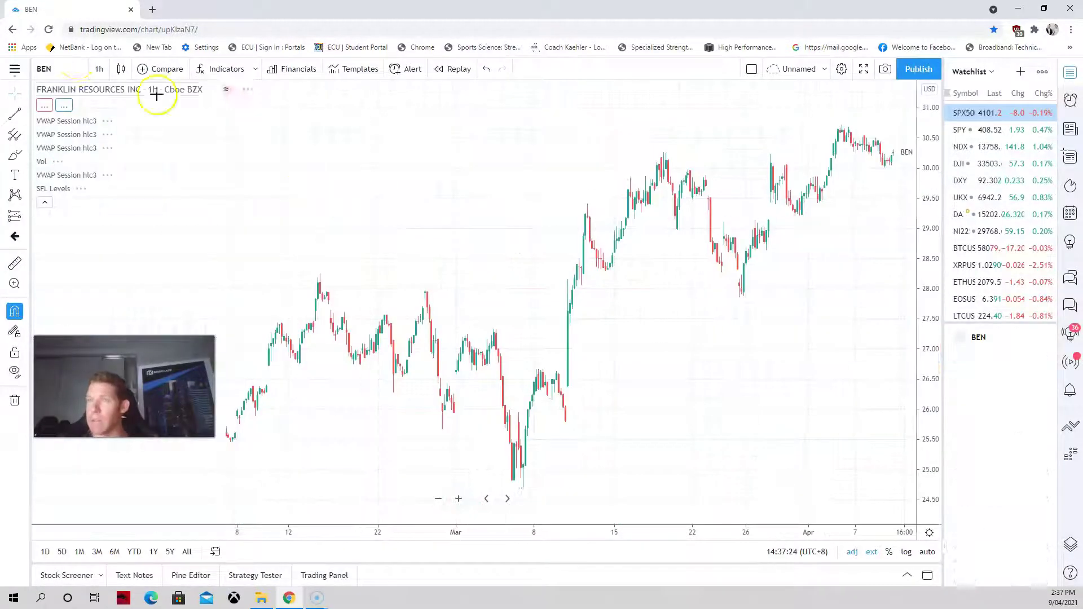
- Change the chart symbol to Bendigo and Adelaide Bank Limited (BEN) on the ASX
click(62, 69)
key(BackSpace)
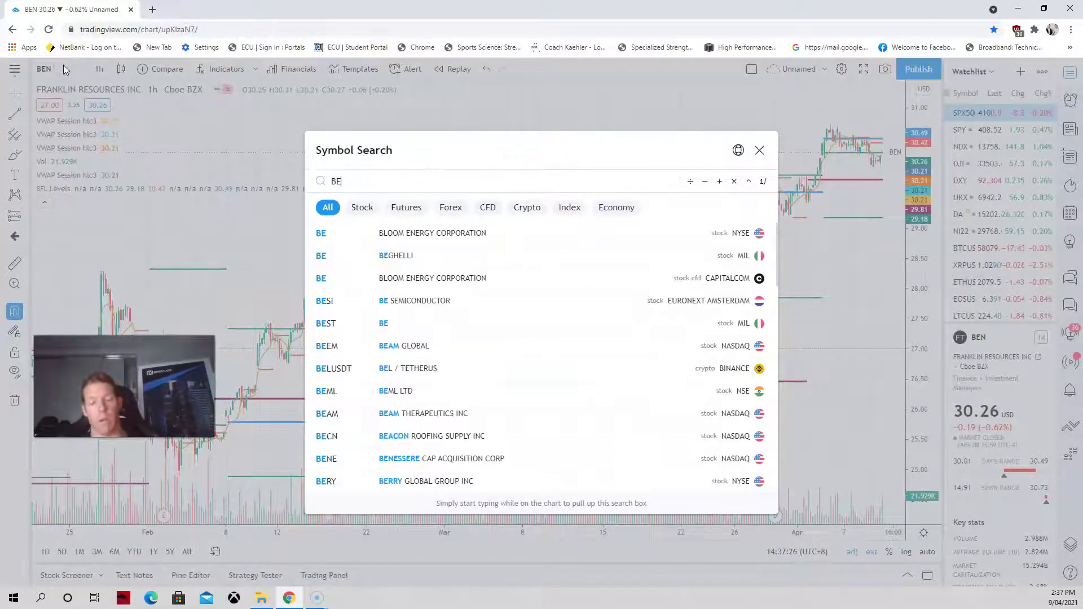
text(N)
click(378, 262)
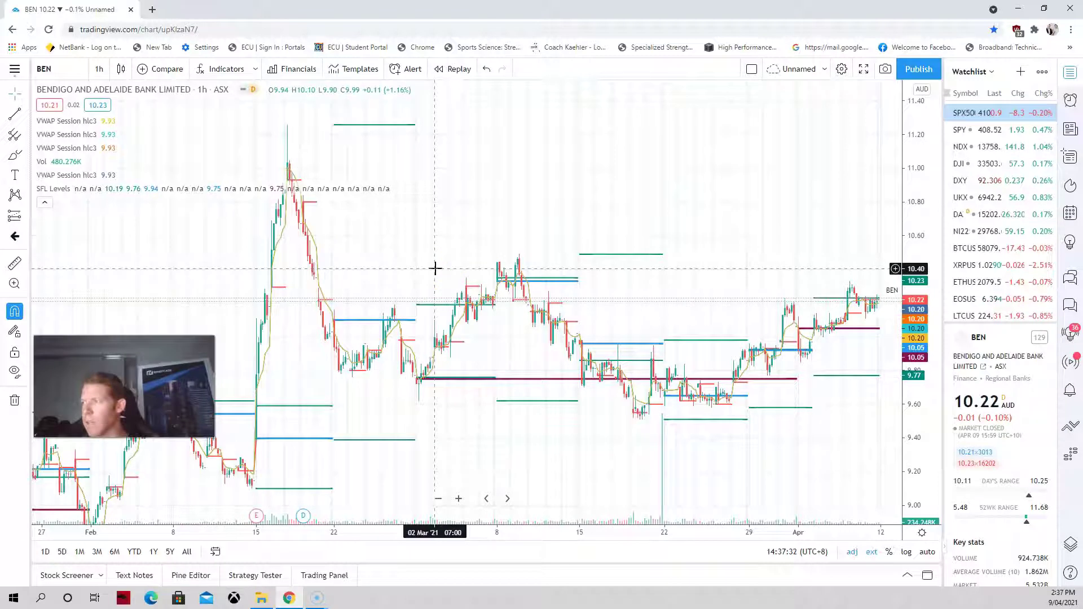
- Check the February dividend details on the Bendigo and Adelaide Bank chart and examine the price lows of mid to late March
click(727, 408)
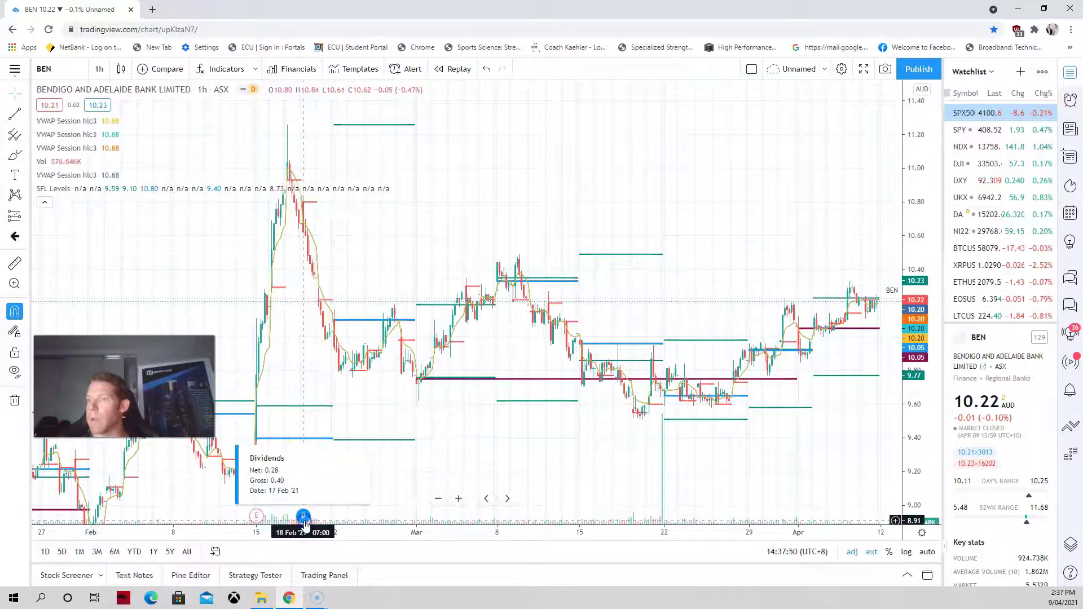
click(304, 519)
click(481, 463)
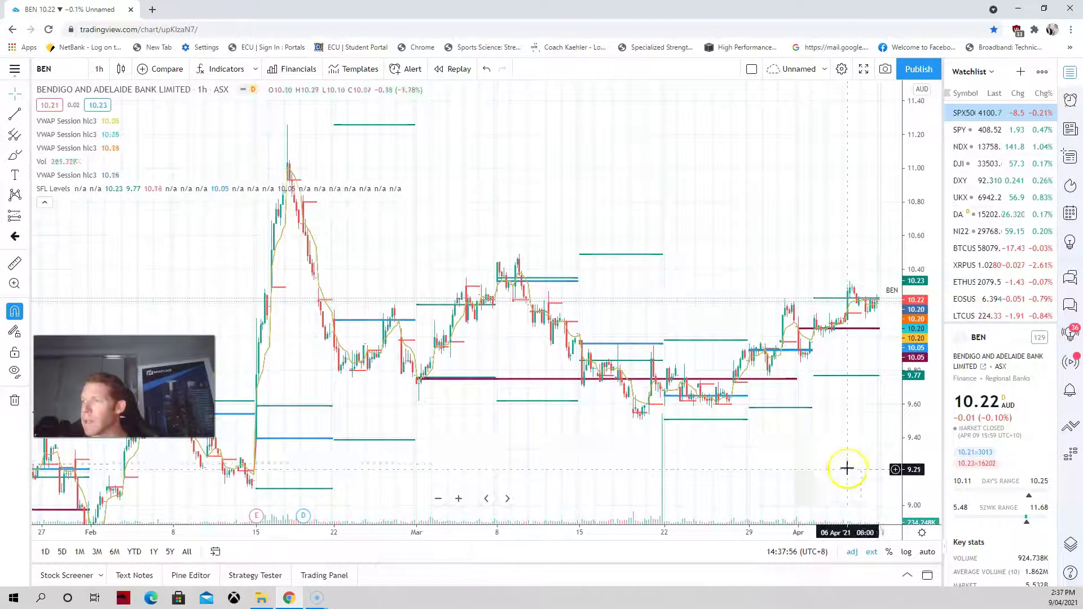
click(652, 418)
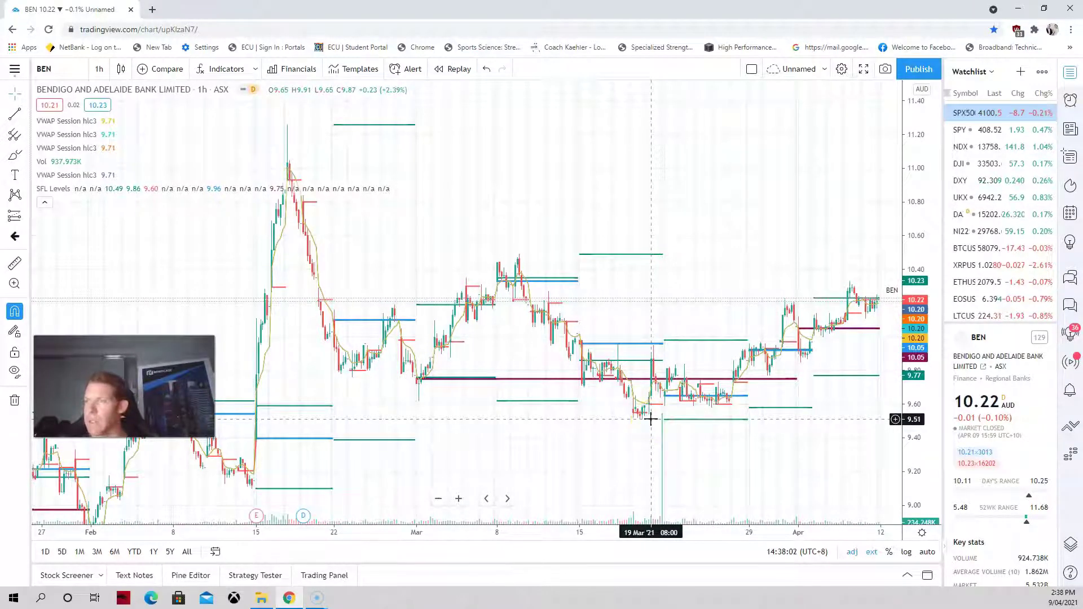
click(713, 437)
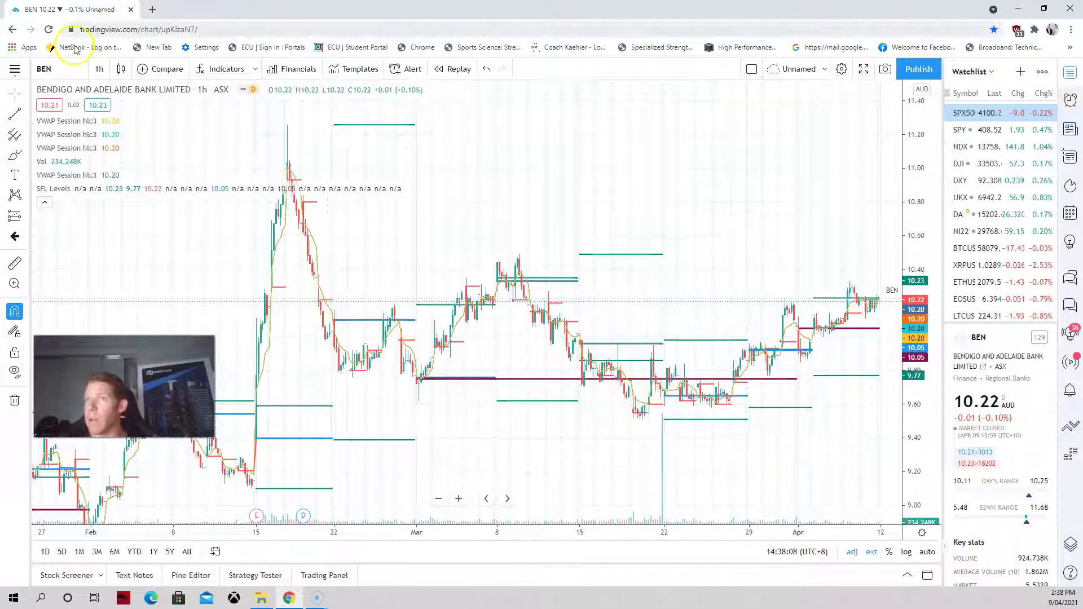
- Load the S&P/ASX 200 index (XJO) chart and switch it to the weekly interval
click(55, 71)
text(XJO)
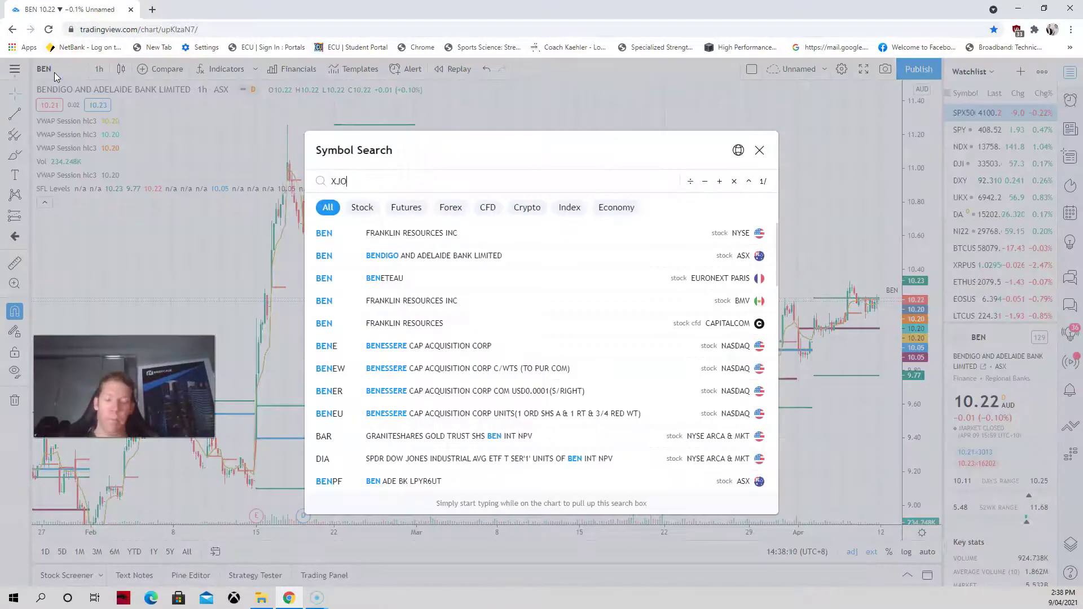
click(313, 168)
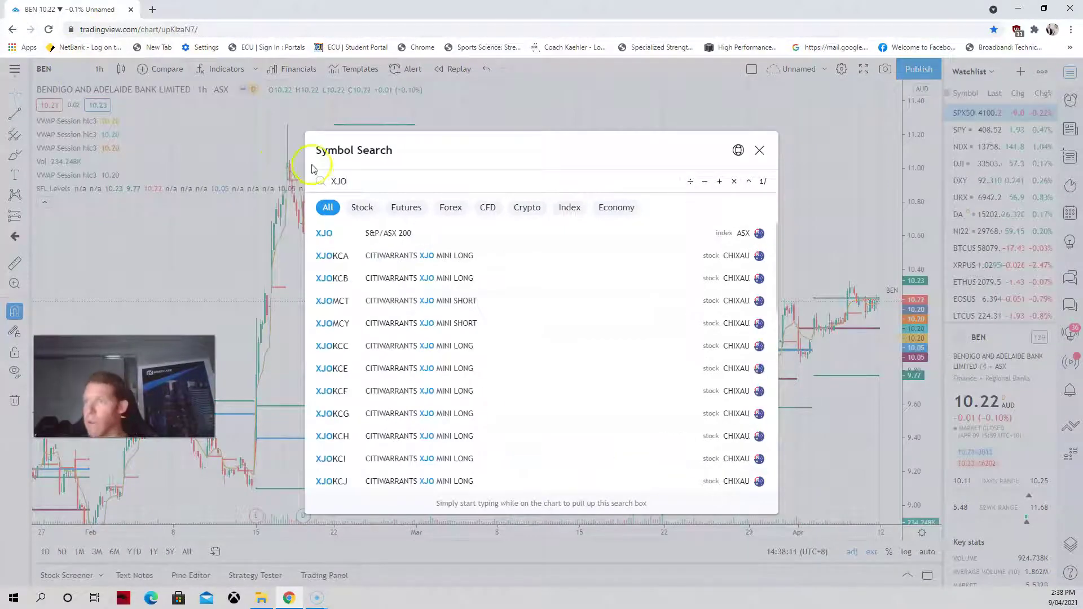
click(349, 235)
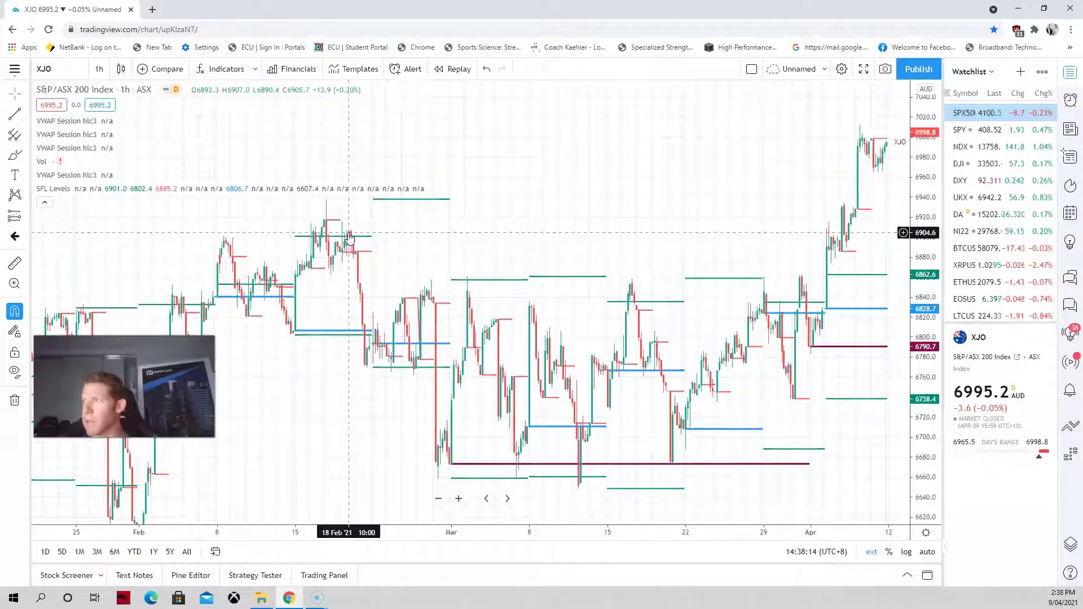
click(99, 68)
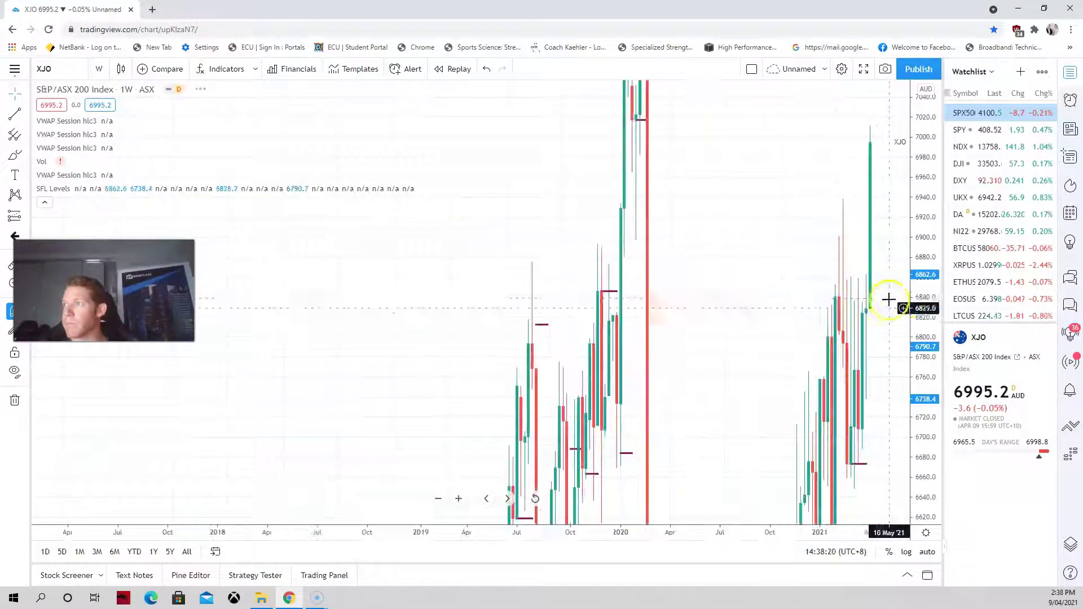
drag(925, 195, 930, 503)
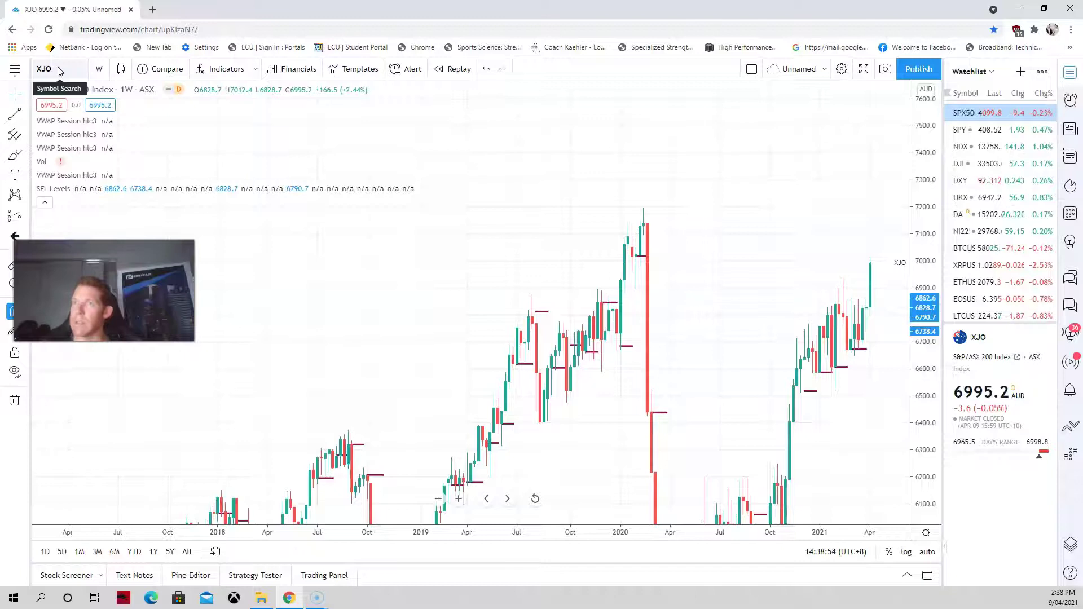
- Change the chart symbol to Kogan.com Ltd (KGN) on the ASX
click(58, 66)
text(KF)
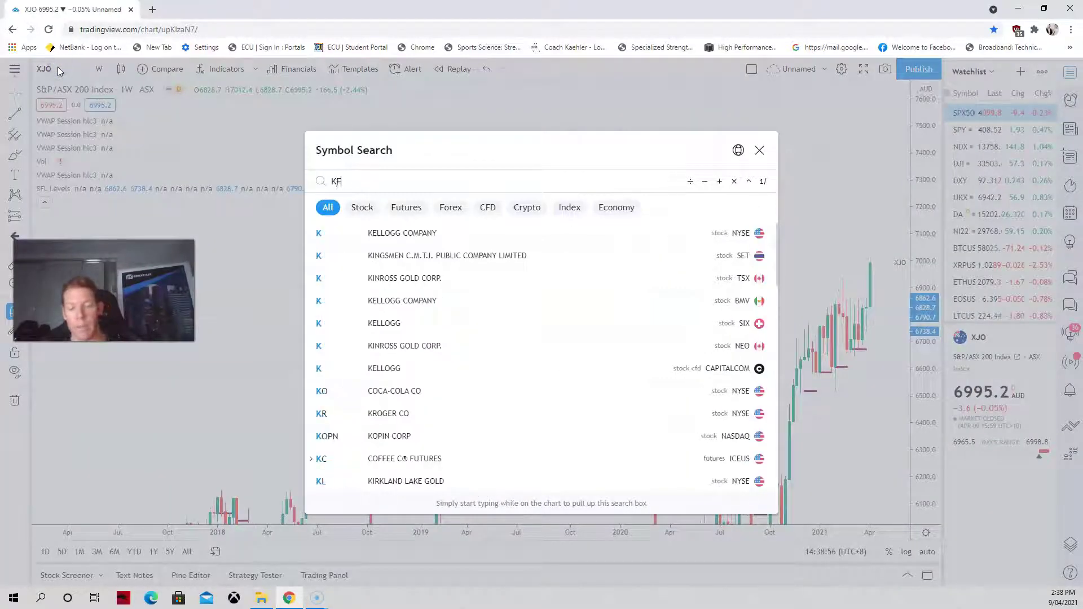
text(N)
key(BackSpace)
key(BackSpace)
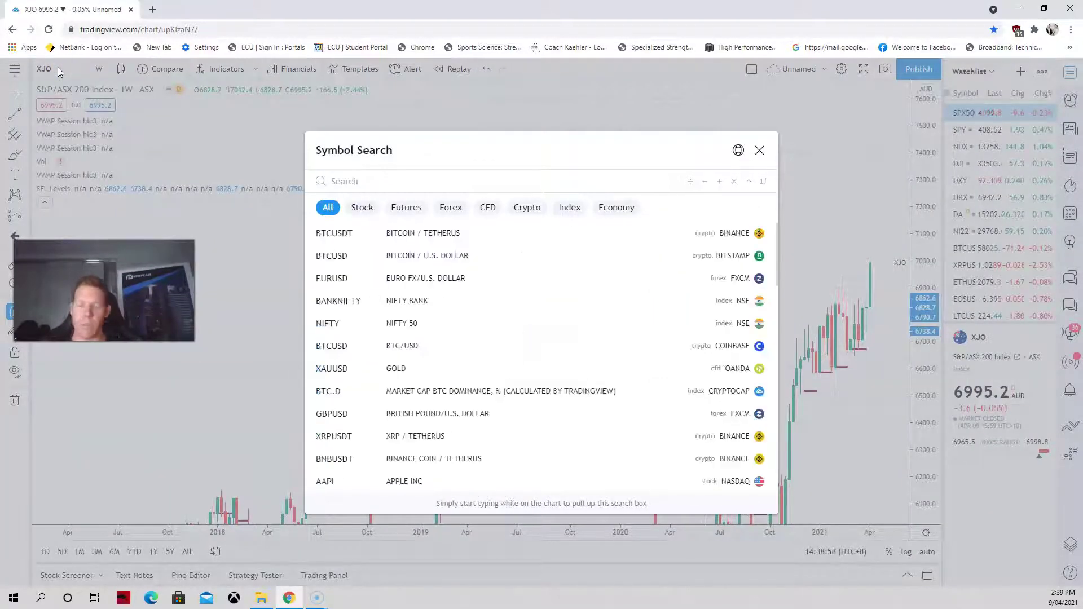
text(KGN)
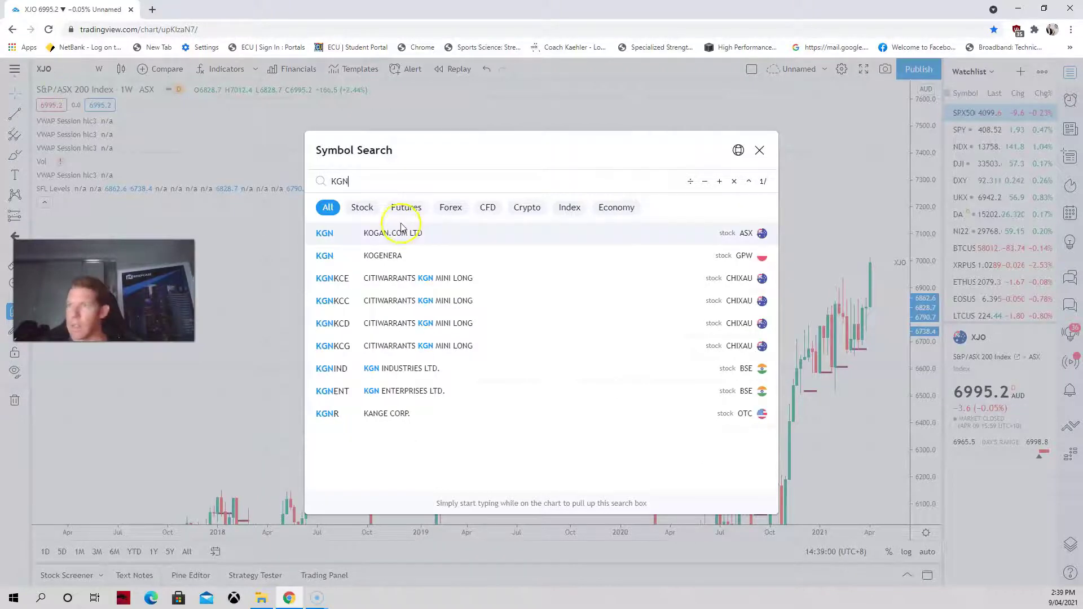
click(400, 233)
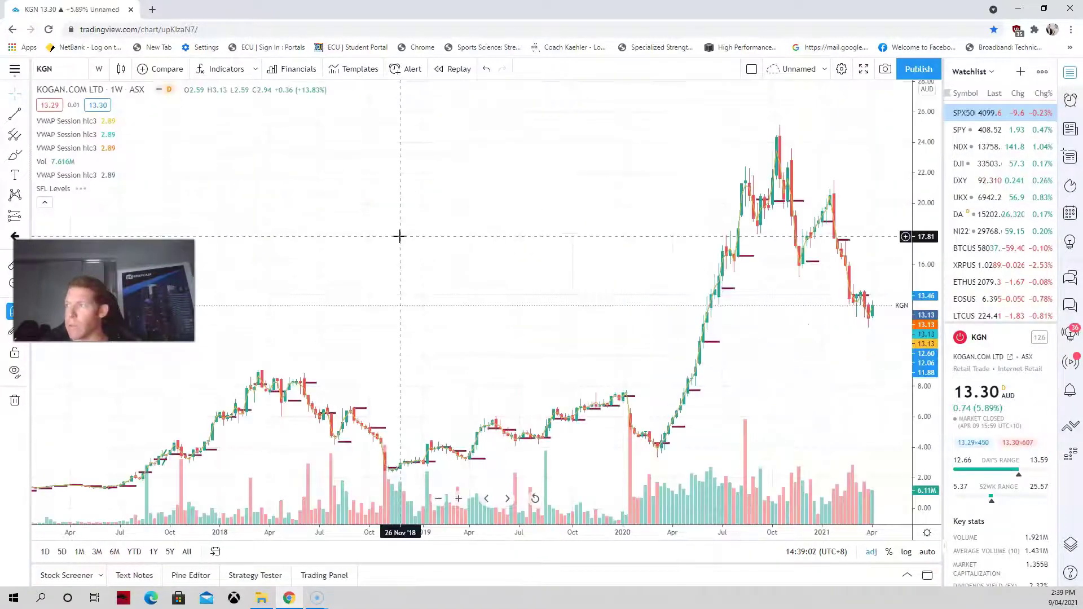
- Set the Kogan.com chart to the 1 hour interval and inspect the March price action
click(99, 69)
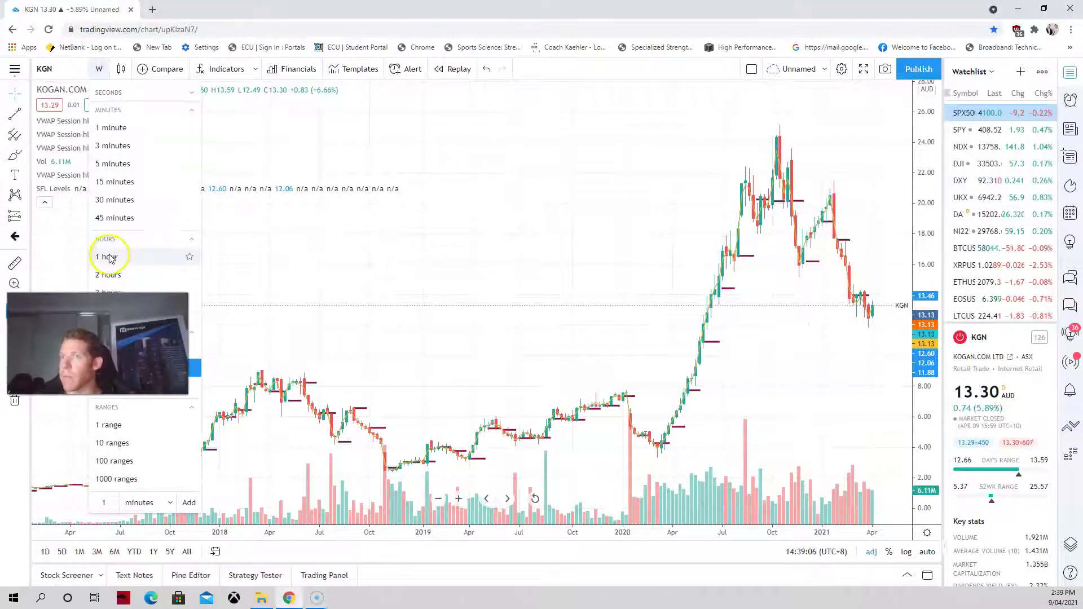
click(107, 257)
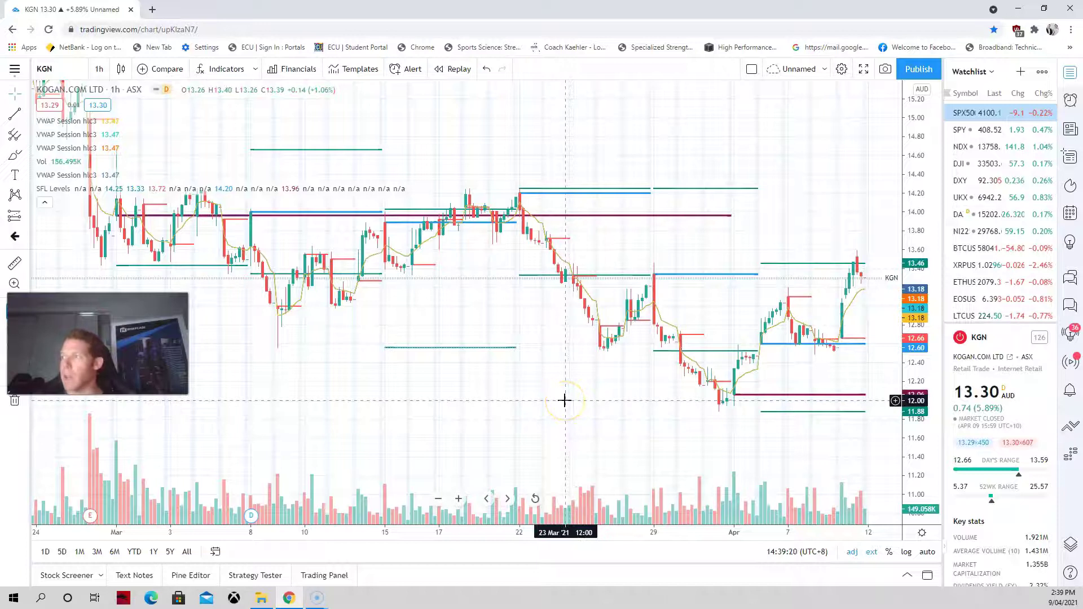
click(397, 388)
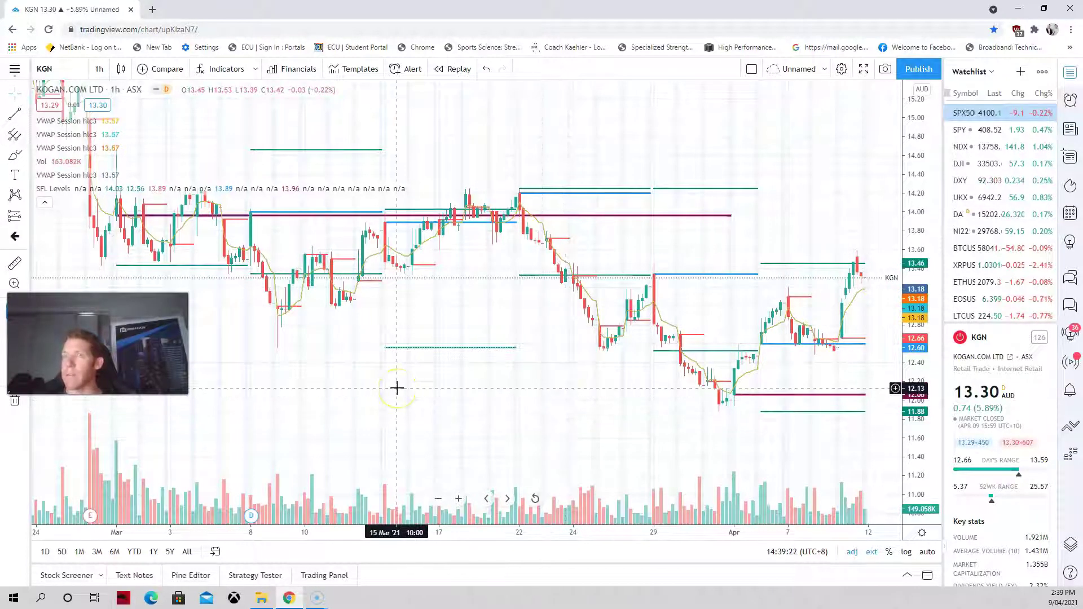